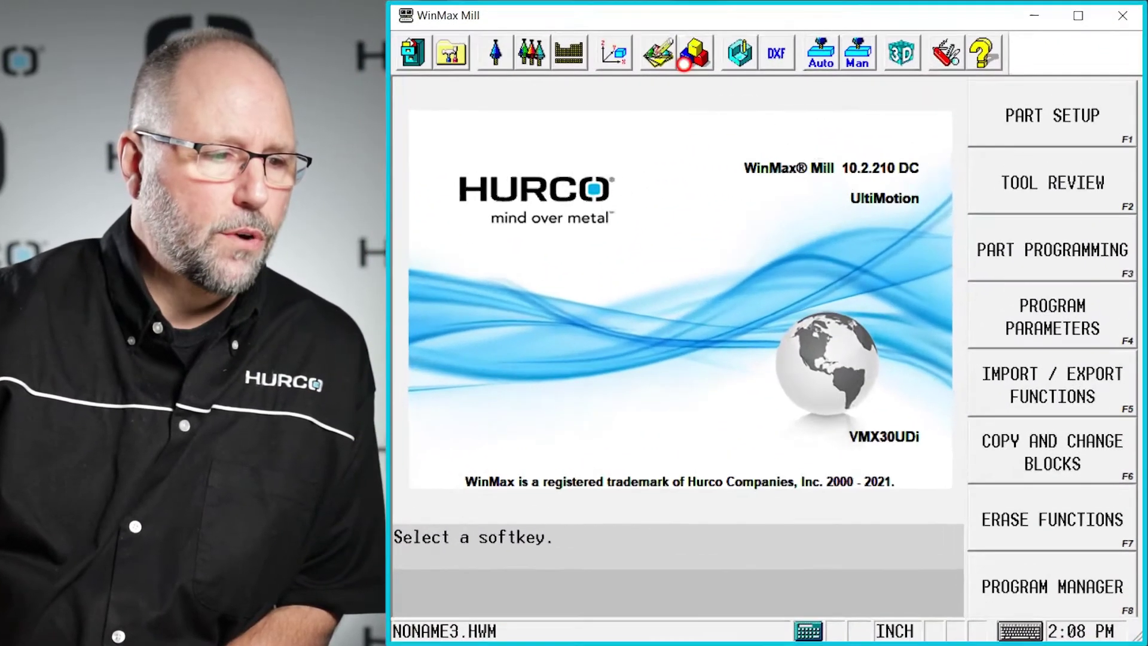
Insert a new Face milling block before End of Program.
{"action": "left_click", "coordinate": [684, 64]}
{"action": "left_click", "coordinate": [1052, 528]}
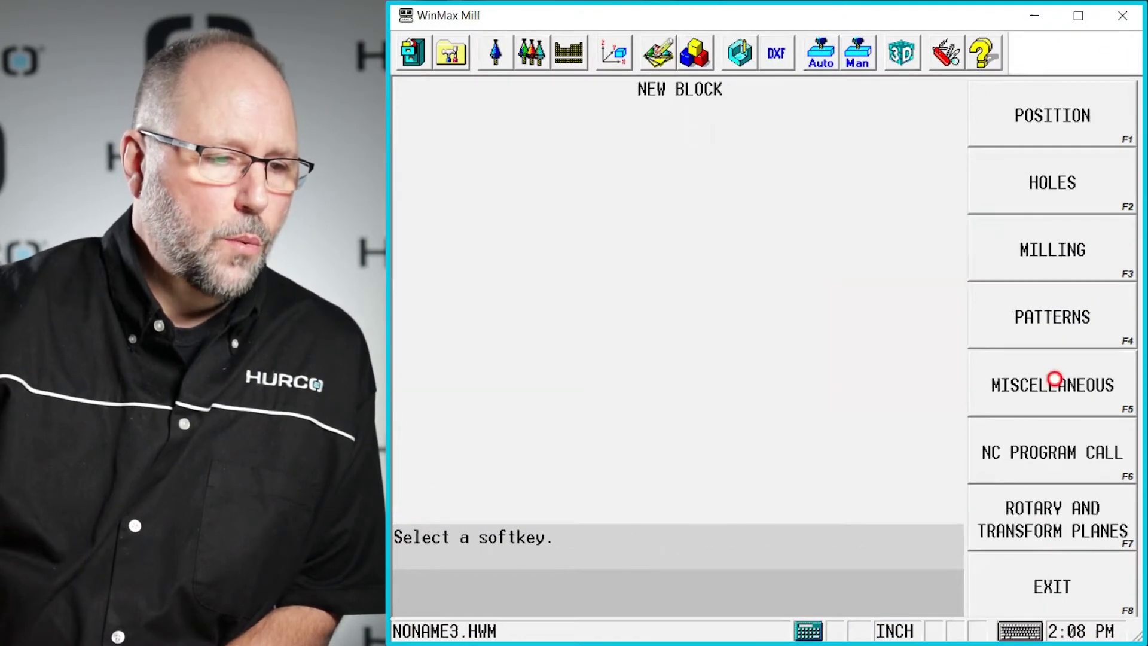
{"action": "left_click", "coordinate": [1053, 263]}
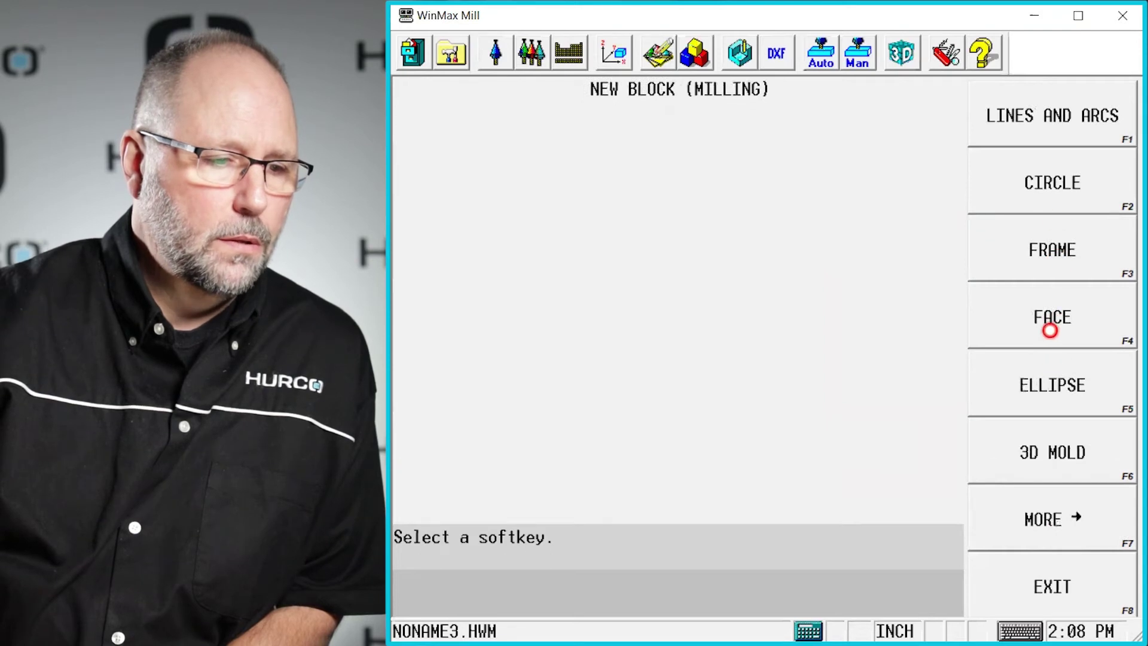
{"action": "left_click", "coordinate": [1050, 330]}
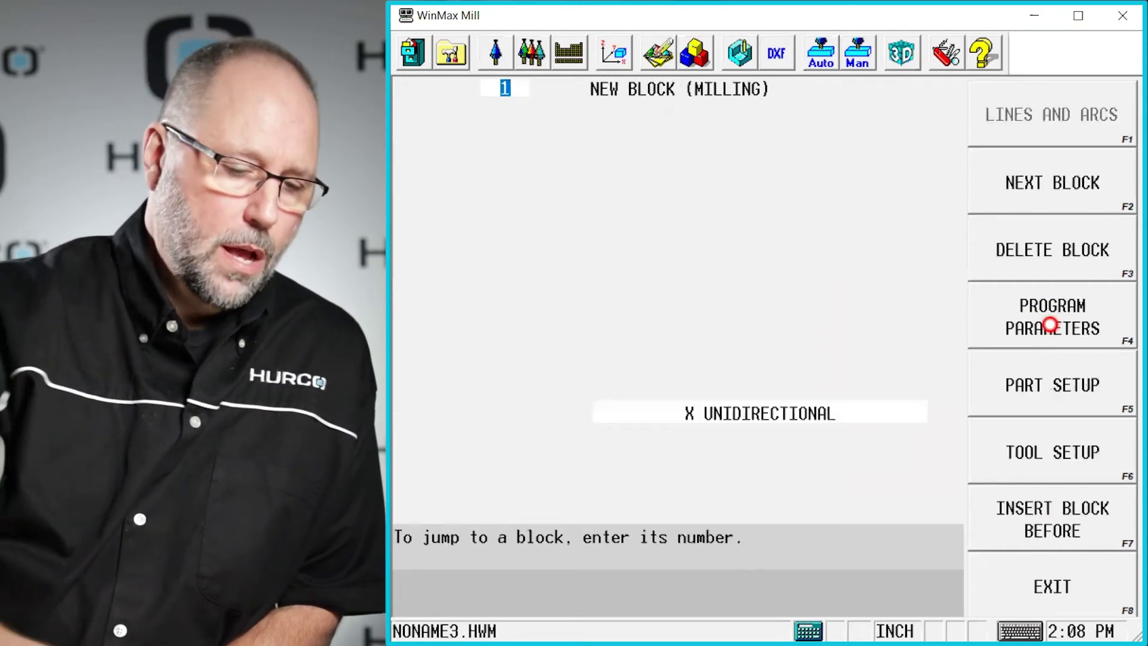
Give the face block X length 6, Y length 2.5, Z start 0.1, Z bottom -0.02, and tool 10.
{"action": "key", "text": "Return"}
{"action": "key", "text": "Return"}
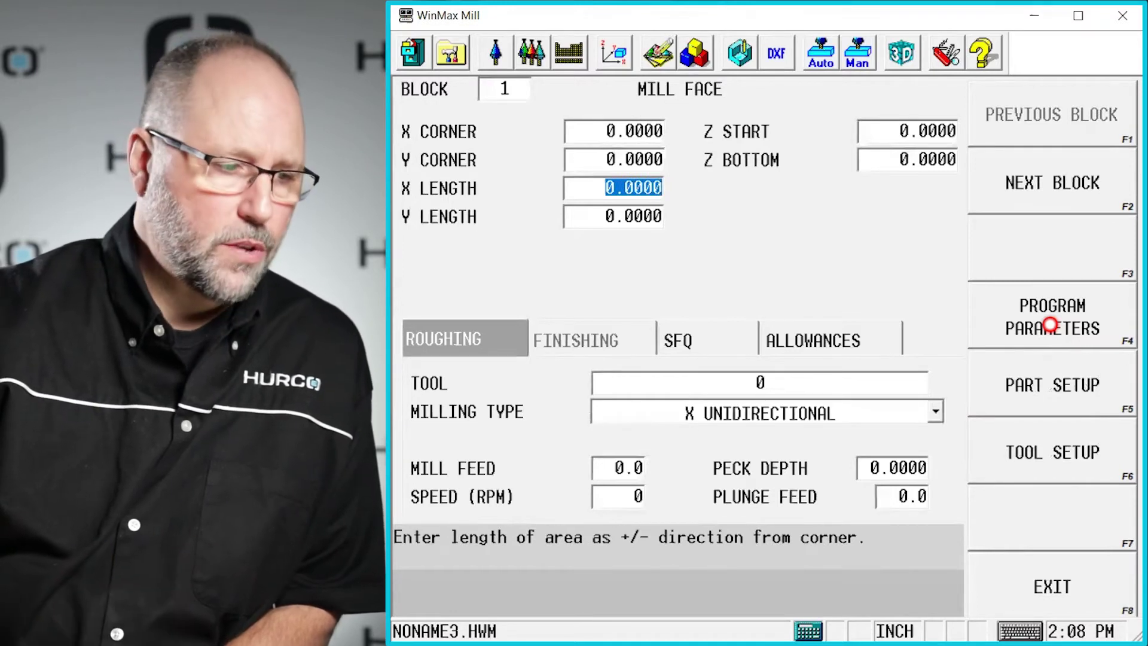
{"action": "type", "text": "6"}
{"action": "key", "text": "Return"}
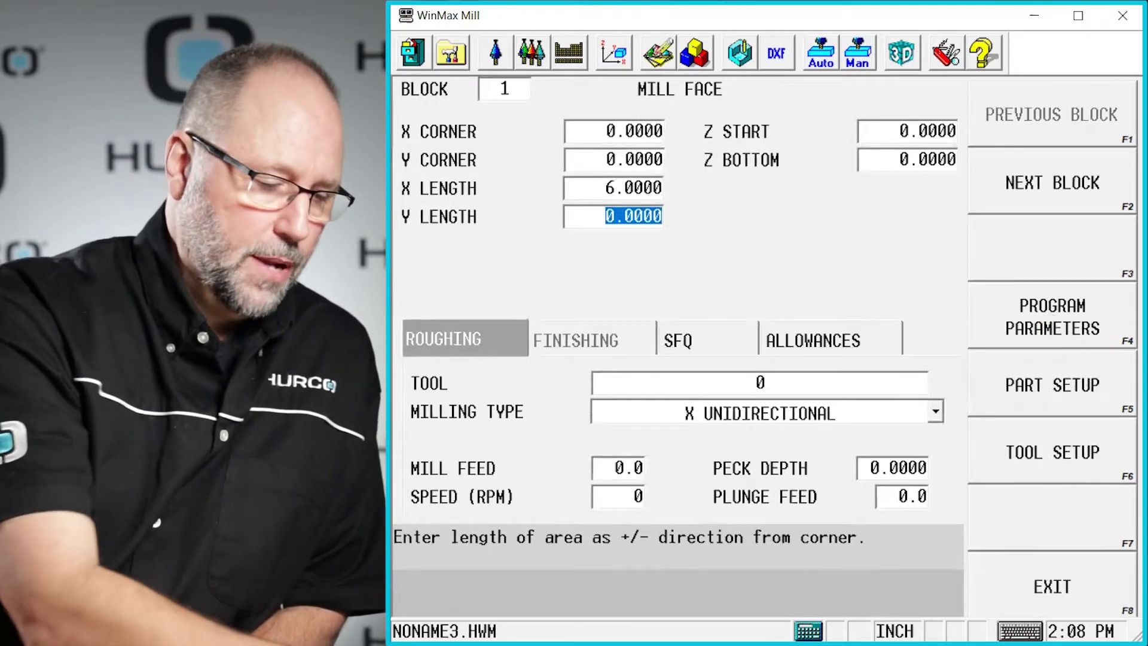
{"action": "type", "text": "2.5"}
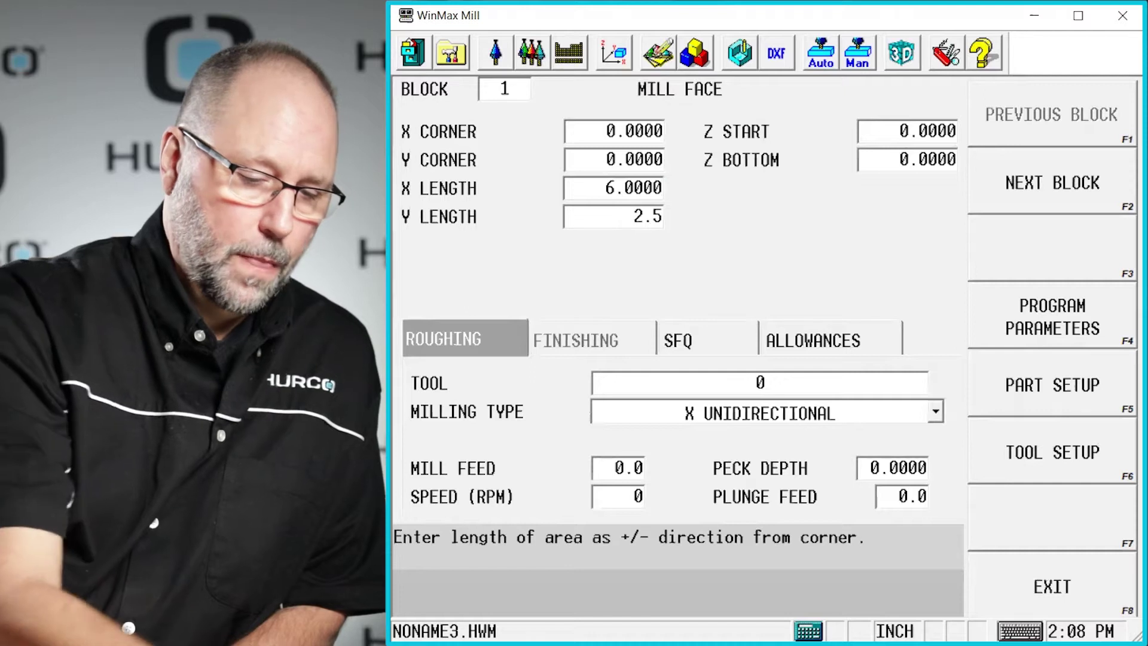
{"action": "key", "text": "Return"}
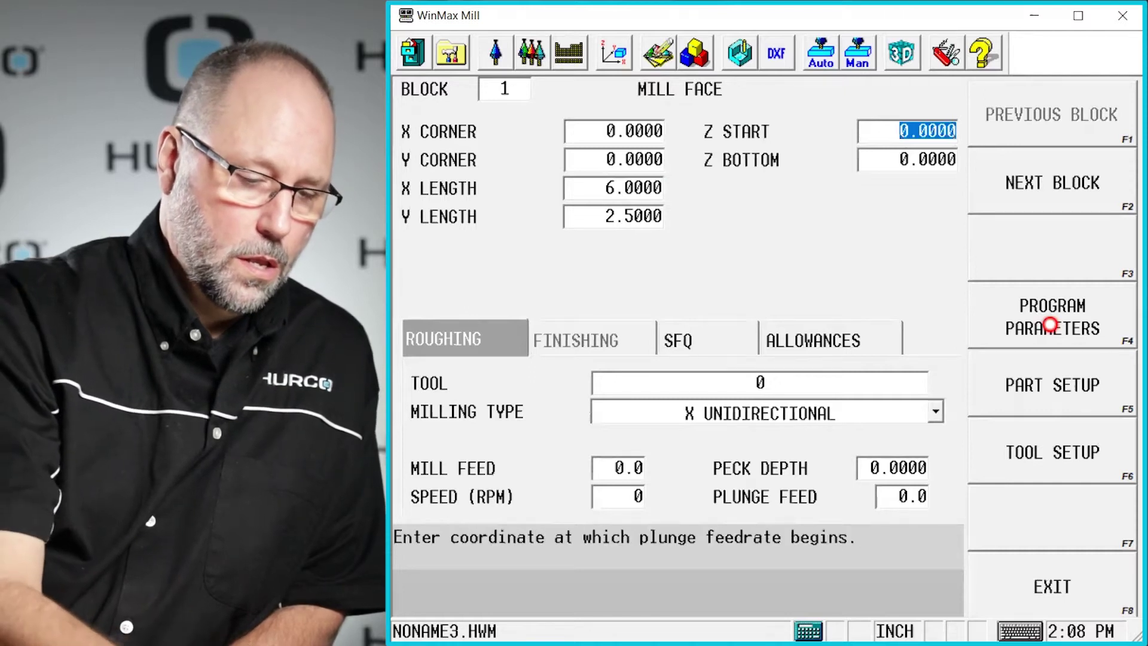
{"action": "type", "text": ".1"}
{"action": "key", "text": "Return"}
{"action": "type", "text": "-0."}
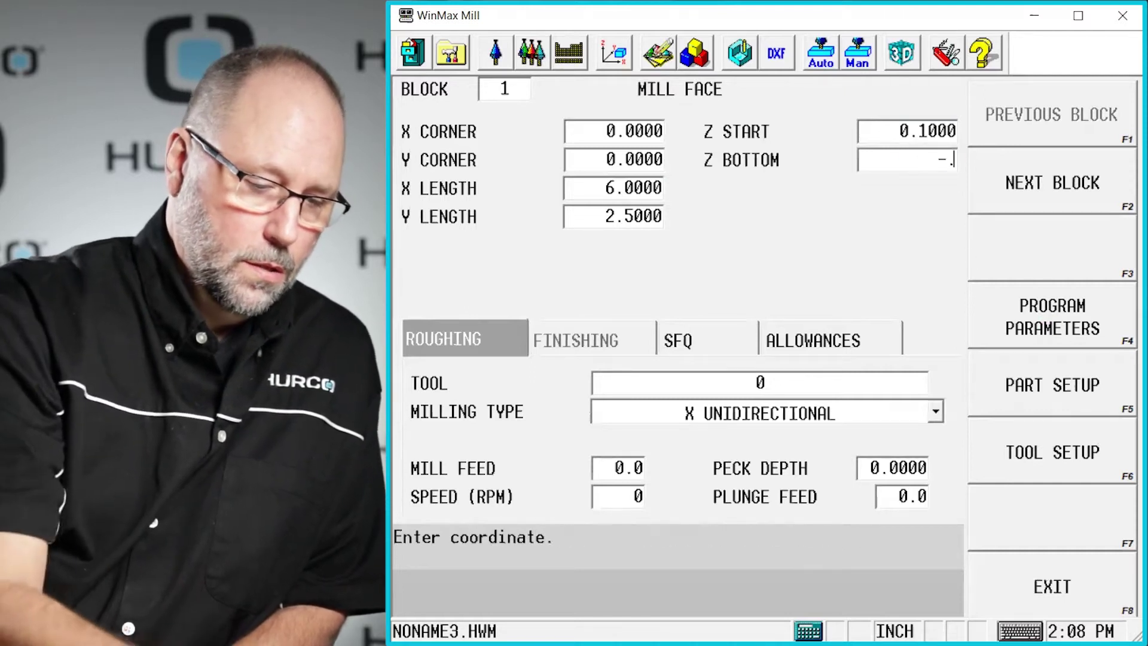
{"action": "type", "text": "02"}
{"action": "key", "text": "Return"}
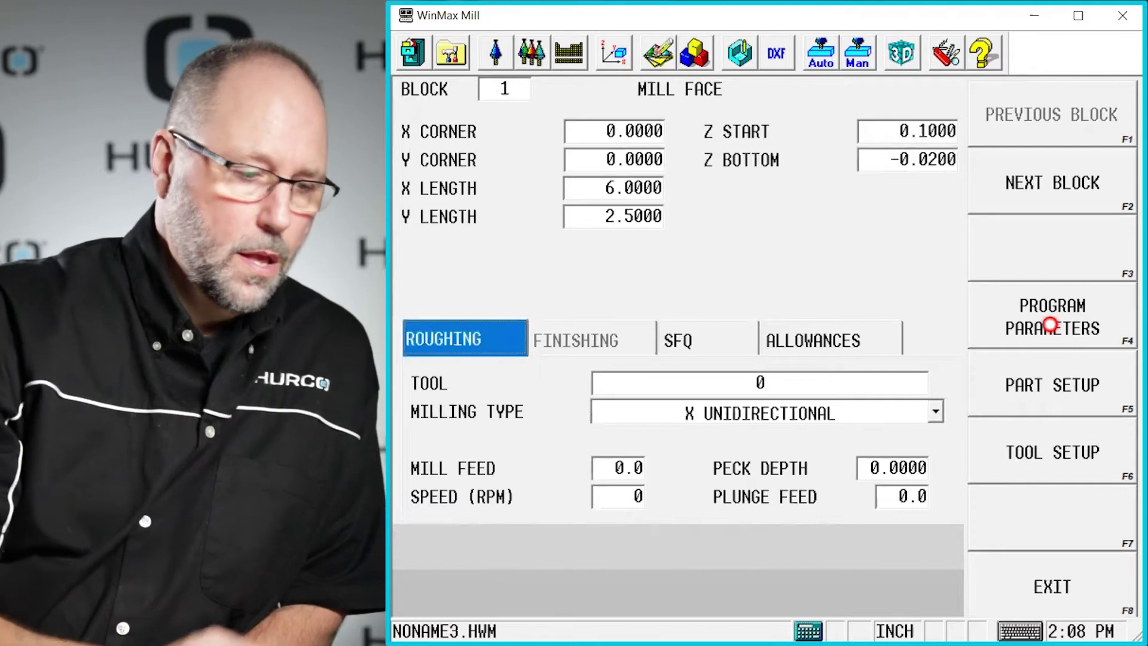
{"action": "type", "text": "10"}
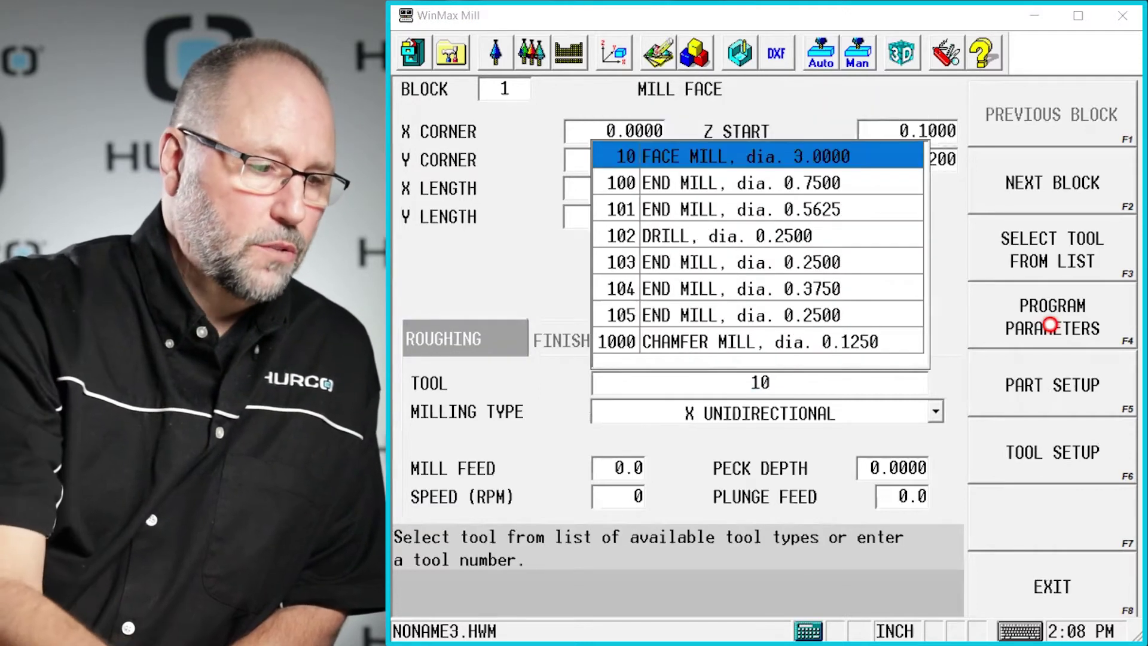
Accept tool 10, the 3-inch face mill, and set the milling type to X Bidirectional.
{"action": "key", "text": "Return"}
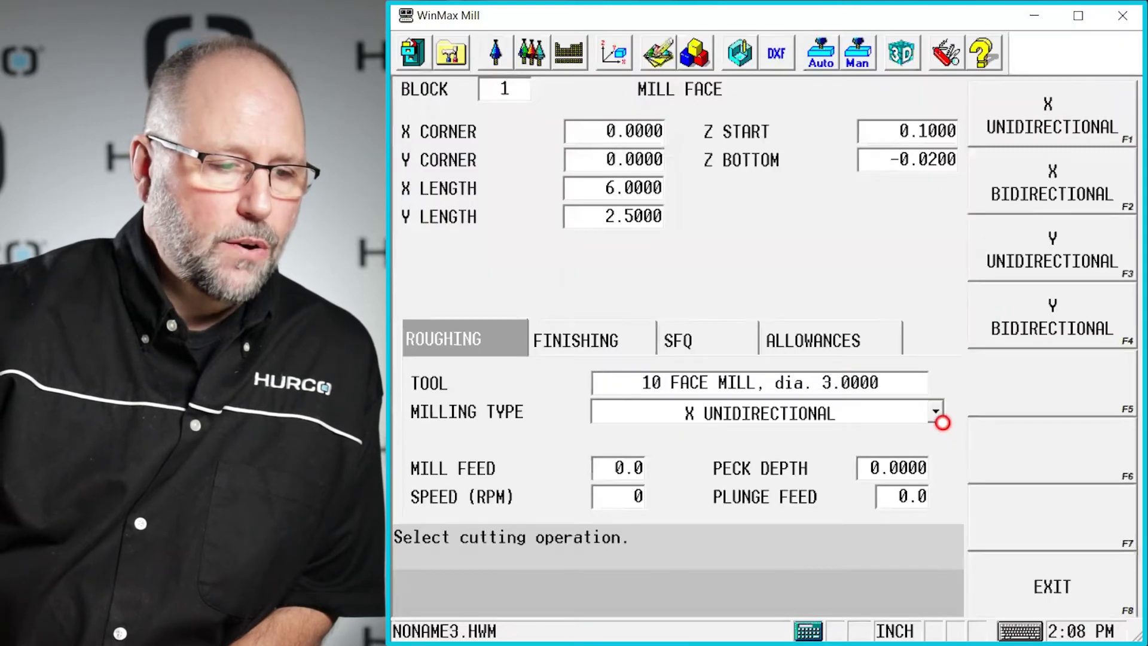
{"action": "left_click", "coordinate": [936, 413]}
{"action": "left_click", "coordinate": [866, 454]}
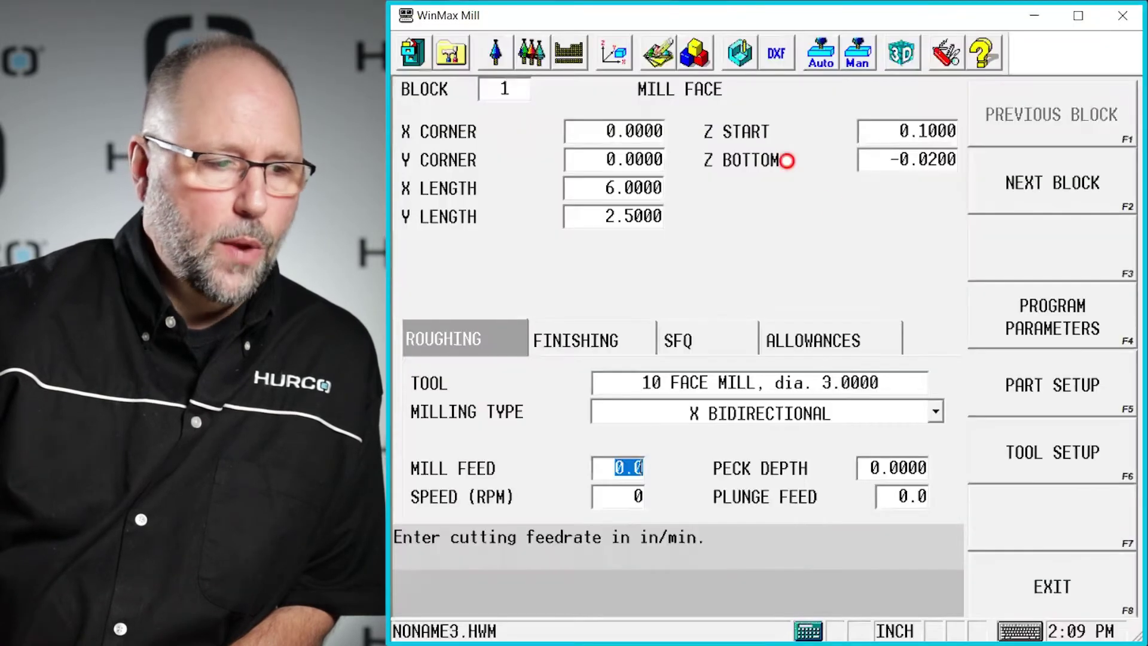
Show the Program Review screen listing block 1 Mill Face with tool 10, then End of Program.
{"action": "left_click", "coordinate": [693, 51]}
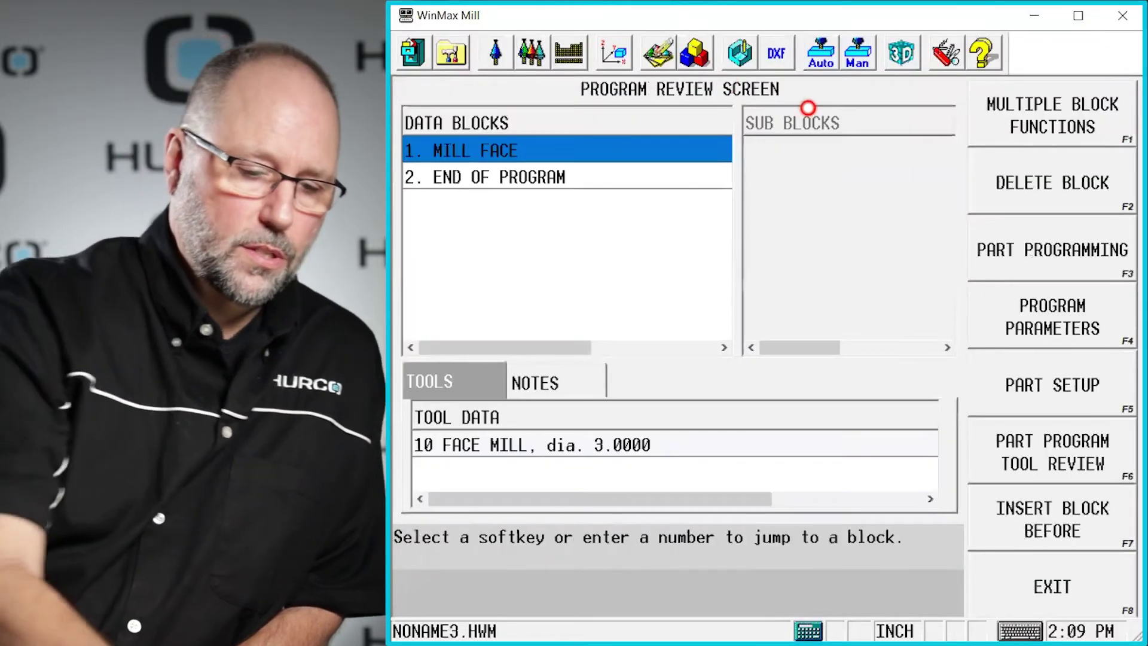
Delete the Mill Face block and insert a Lines-and-Arcs contour block in its place.
{"action": "key", "text": "F2"}
{"action": "key", "text": "Return"}
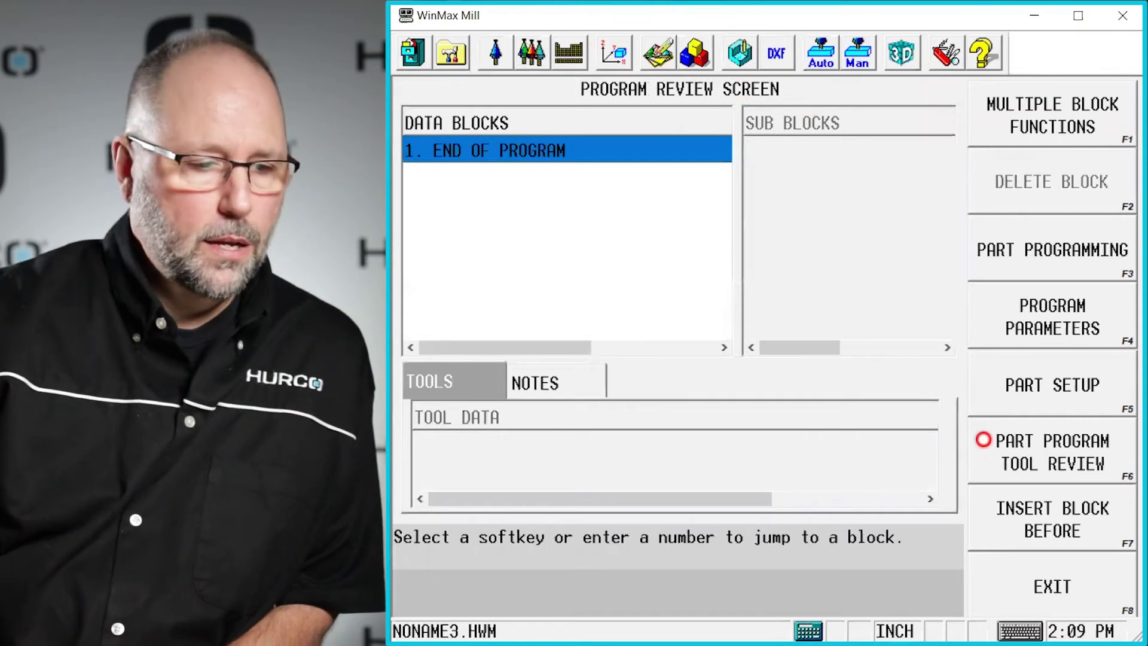
{"action": "left_click", "coordinate": [1026, 505]}
{"action": "left_click", "coordinate": [1040, 262]}
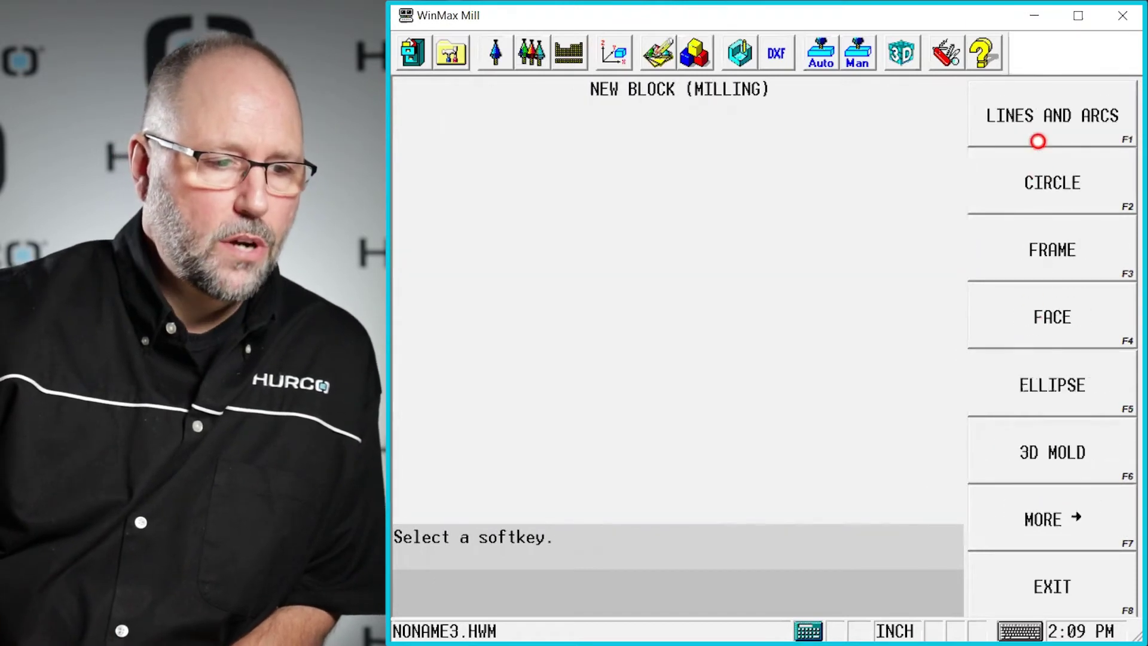
{"action": "left_click", "coordinate": [1035, 114]}
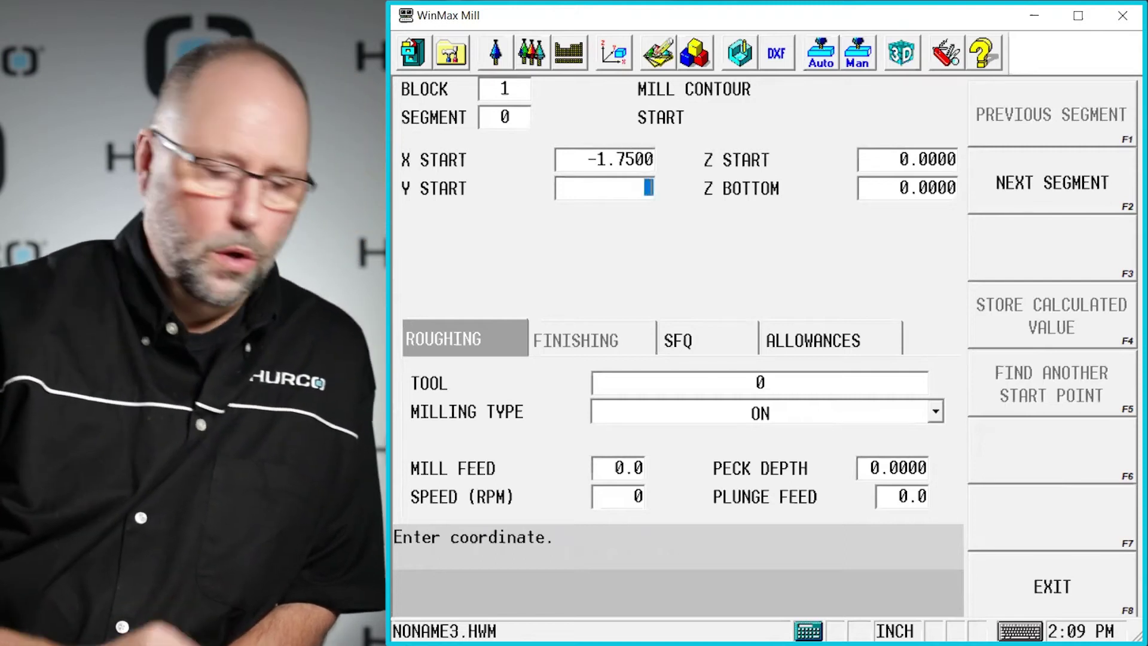
Set the contour start point to X -1.75, Y 1.25.
{"action": "key", "text": "Return"}
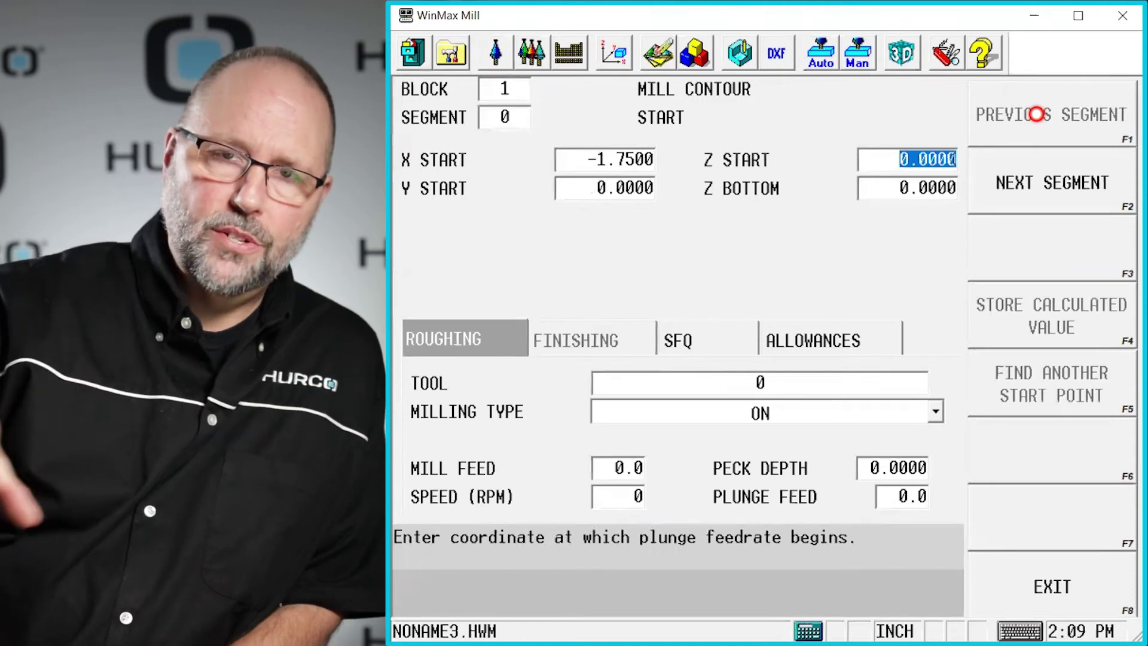
{"action": "key", "text": "Up"}
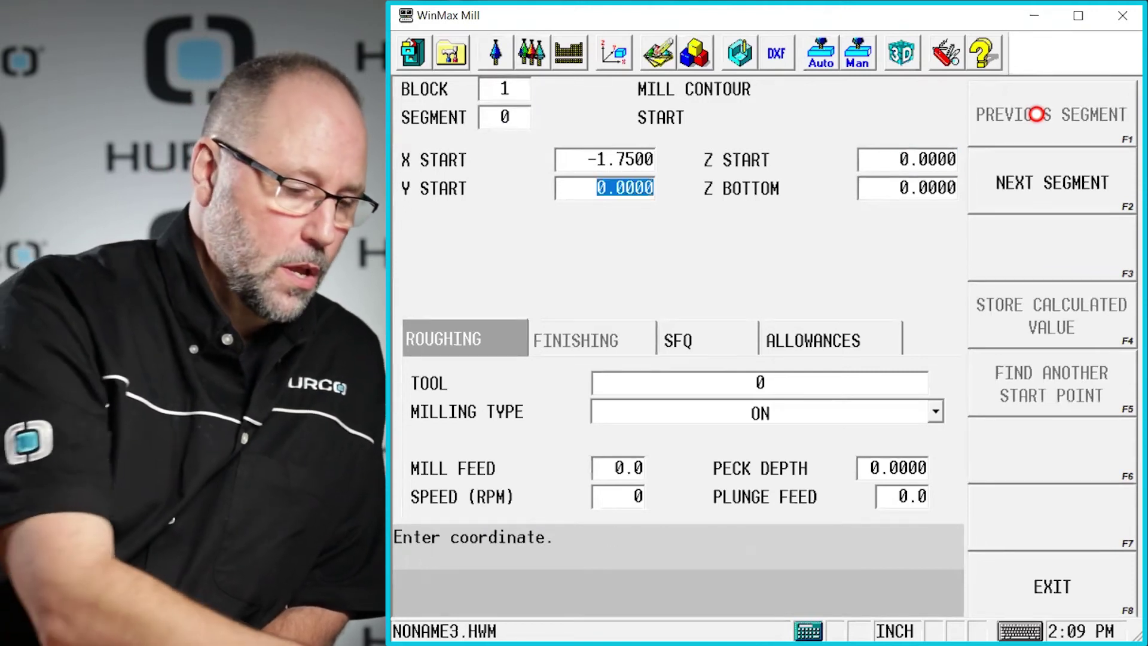
{"action": "type", "text": "1.25"}
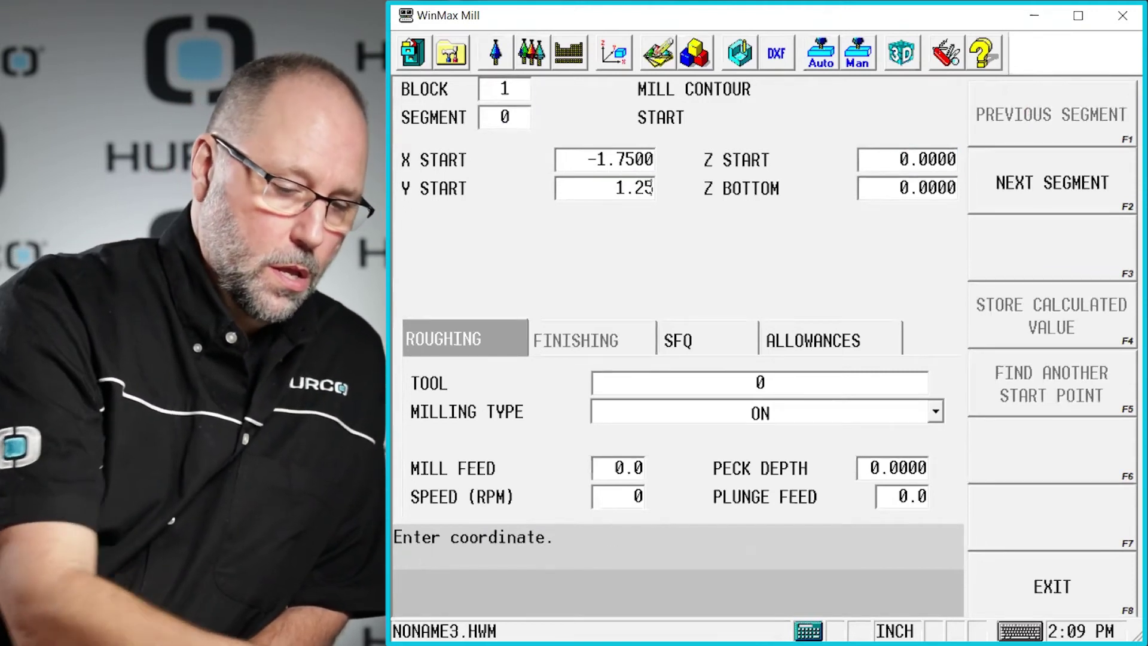
{"action": "key", "text": "Return"}
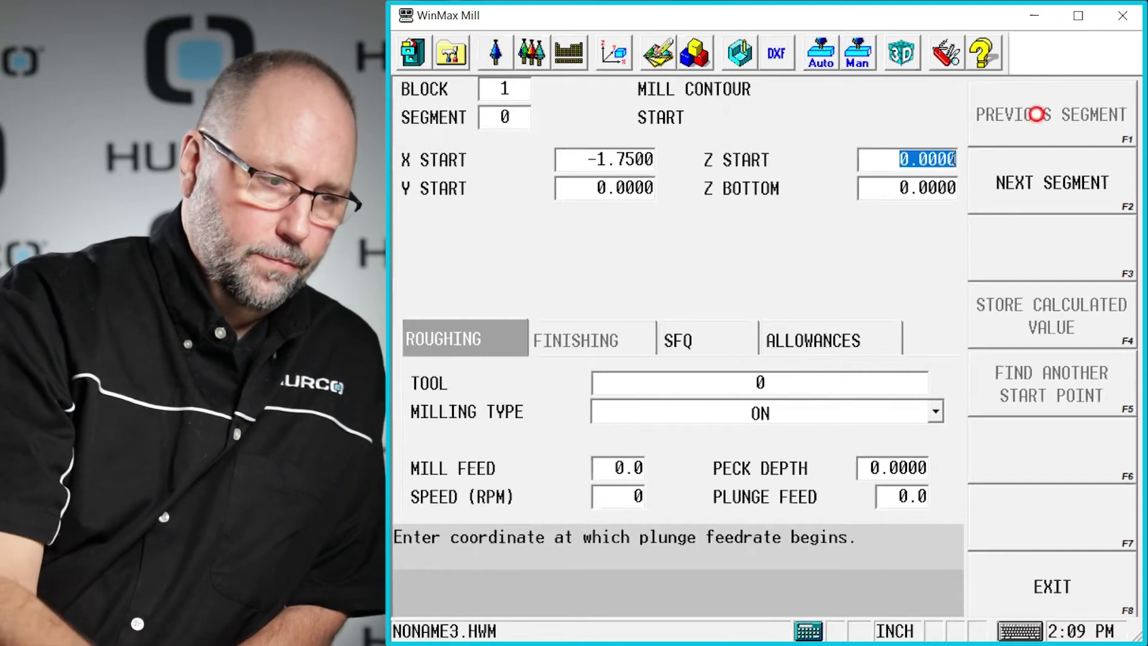
{"action": "key", "text": "Up"}
{"action": "type", "text": "2"}
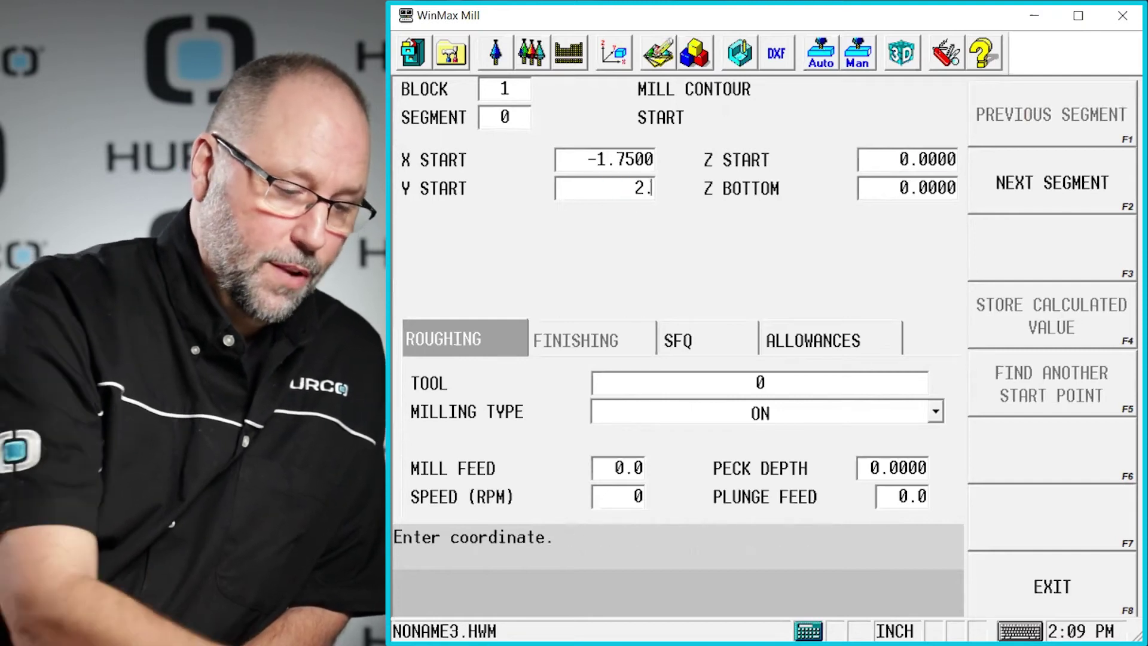
{"action": "type", "text": ".5"}
{"action": "key", "text": "Return"}
{"action": "key", "text": "Up"}
{"action": "type", "text": "1"}
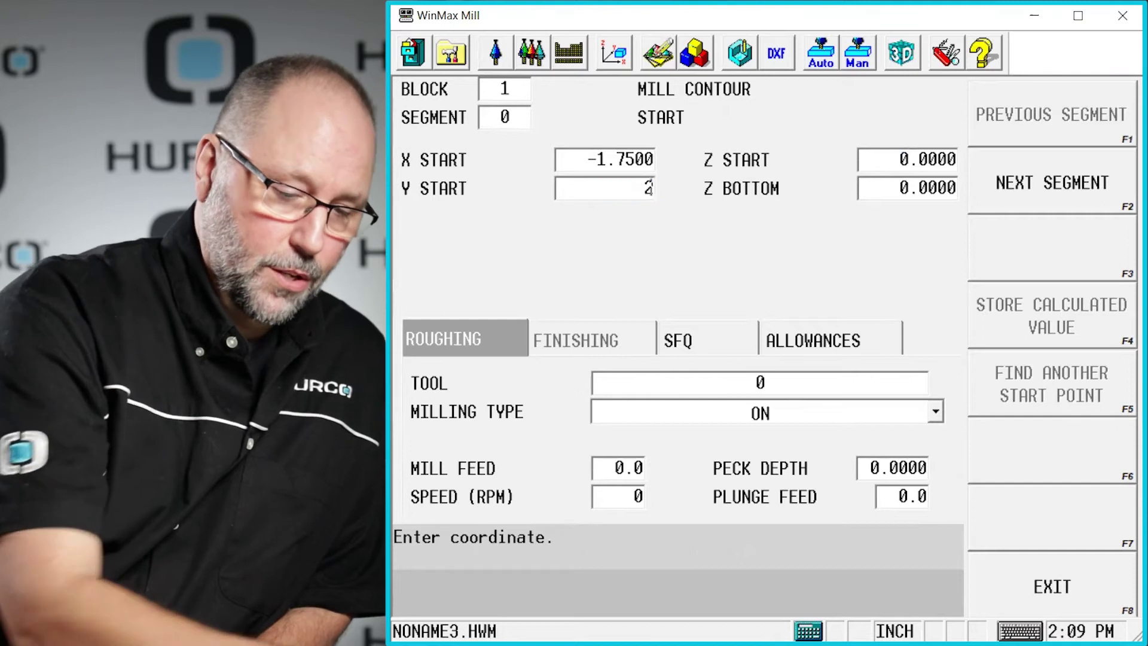
{"action": "type", "text": ".25"}
{"action": "key", "text": "Return"}
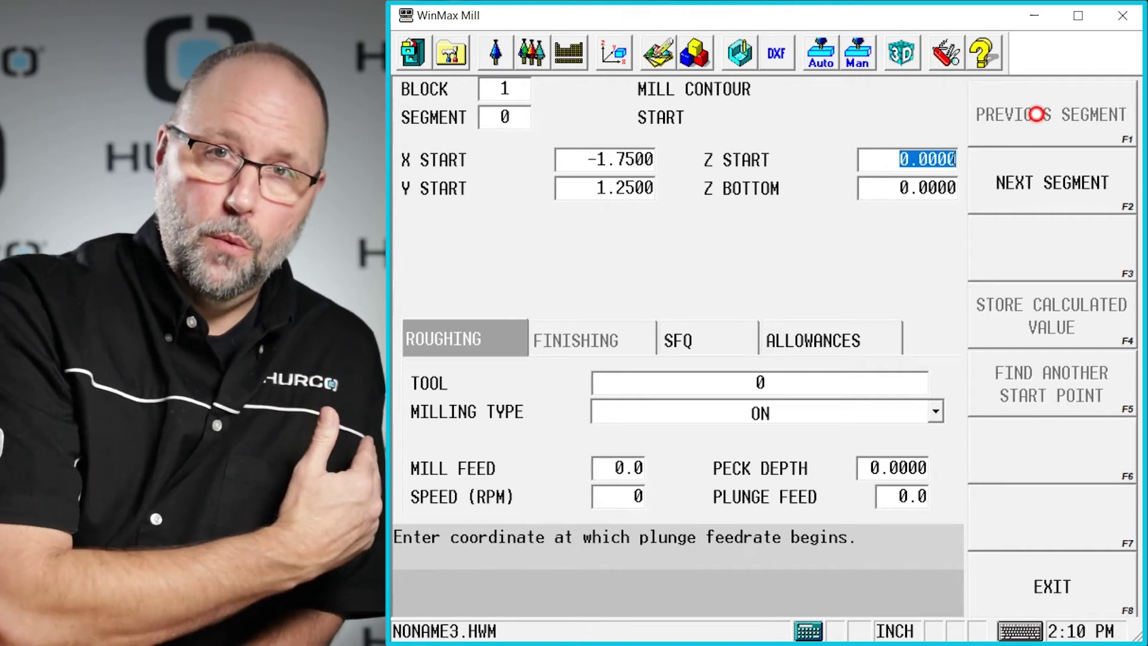
Set the contour's Z start to 0.1, Z bottom to -0.02, and roughing tool 10.
{"action": "type", "text": ".1"}
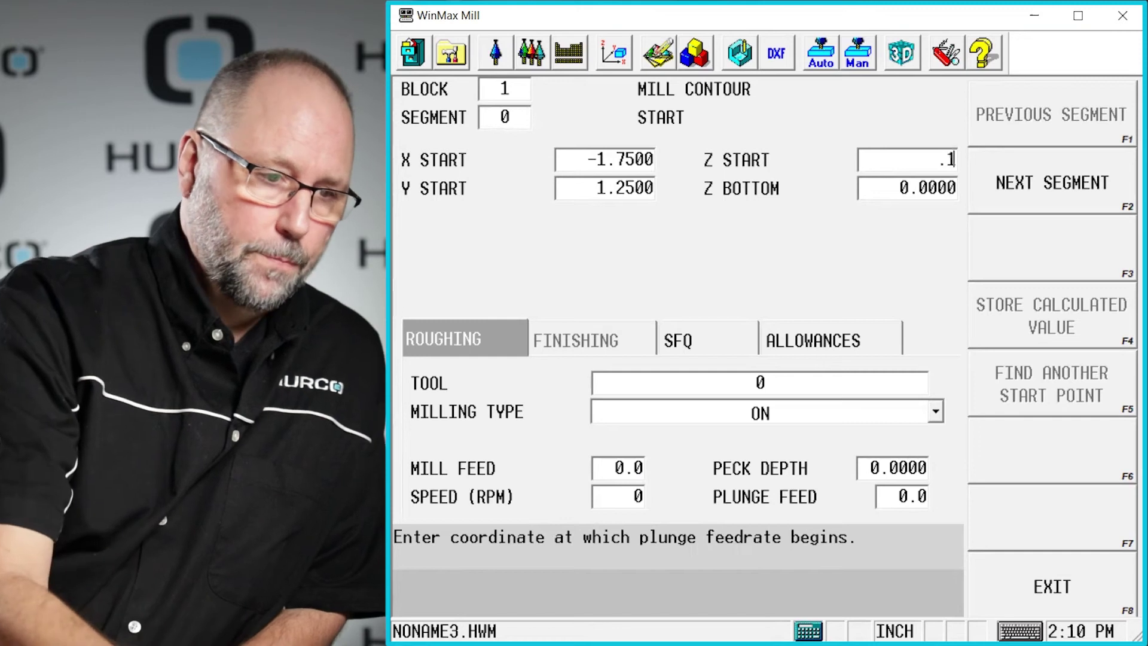
{"action": "key", "text": "Return"}
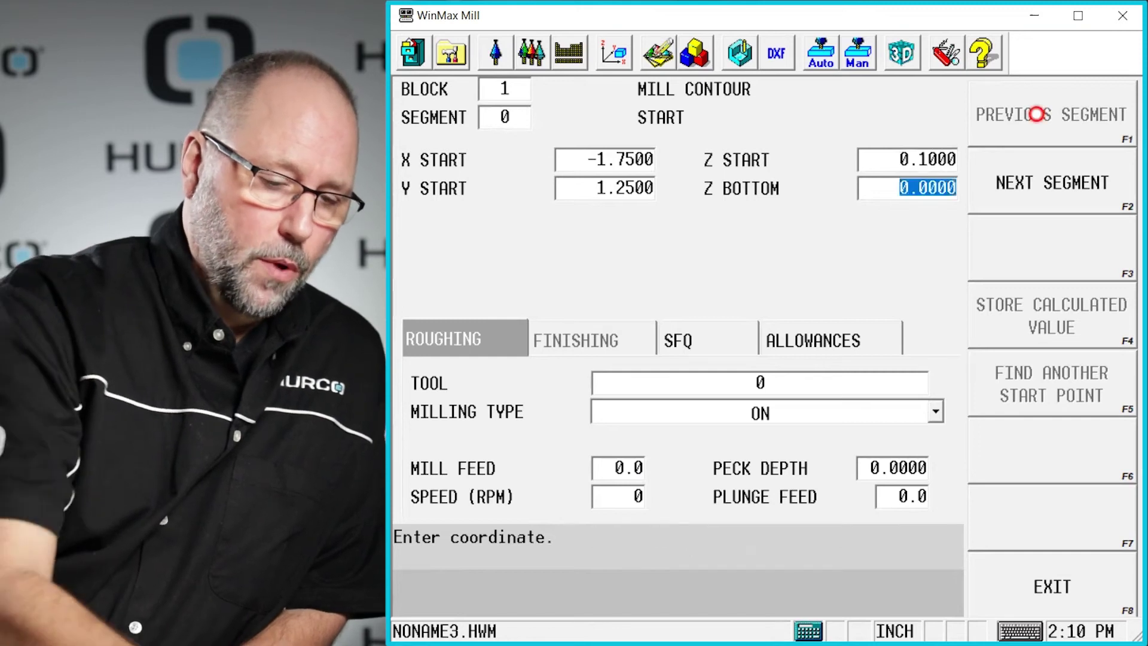
{"action": "type", "text": "-0.0"}
{"action": "type", "text": "2"}
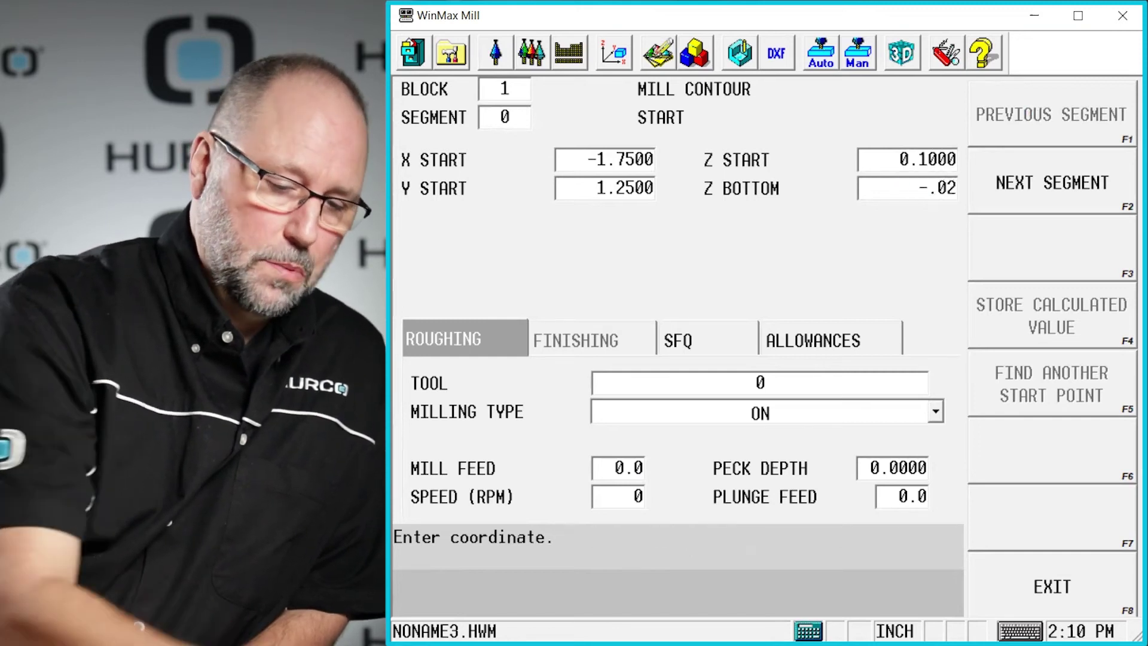
{"action": "key", "text": "Return"}
{"action": "key", "text": "Return"}
{"action": "type", "text": "10"}
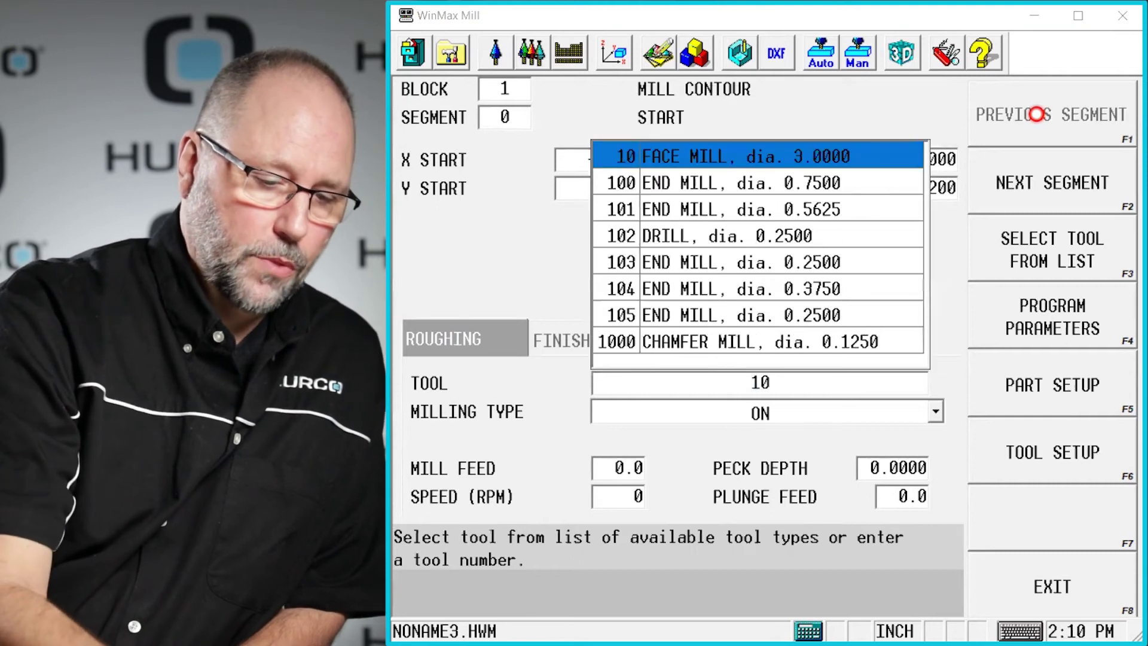
{"action": "key", "text": "Return"}
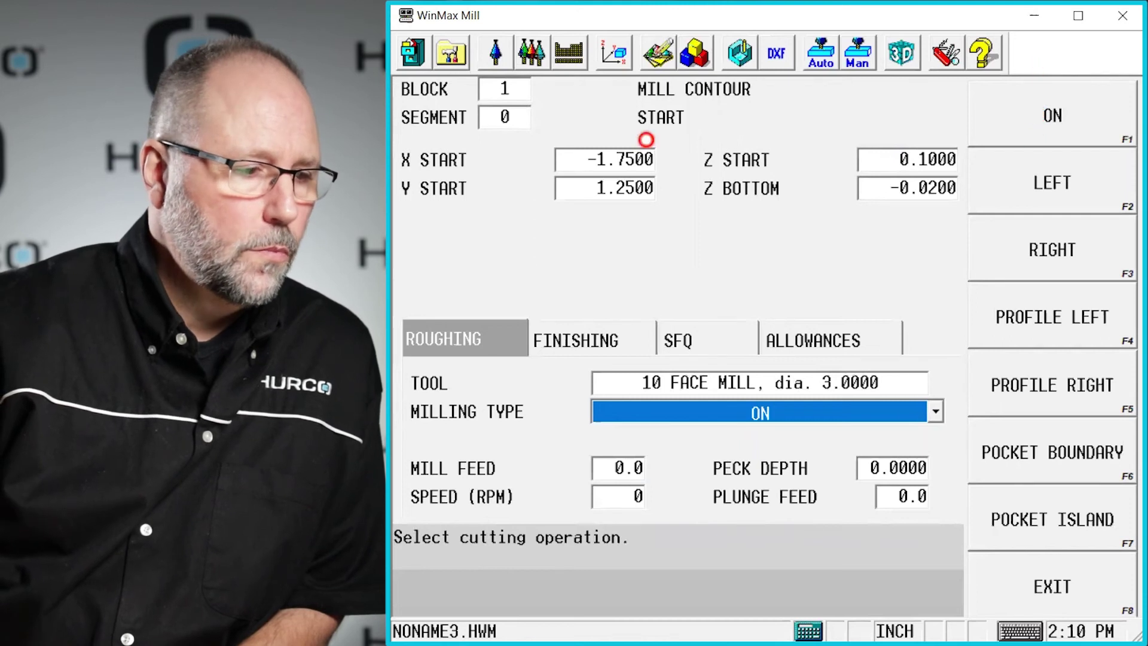
{"action": "key", "text": "Return"}
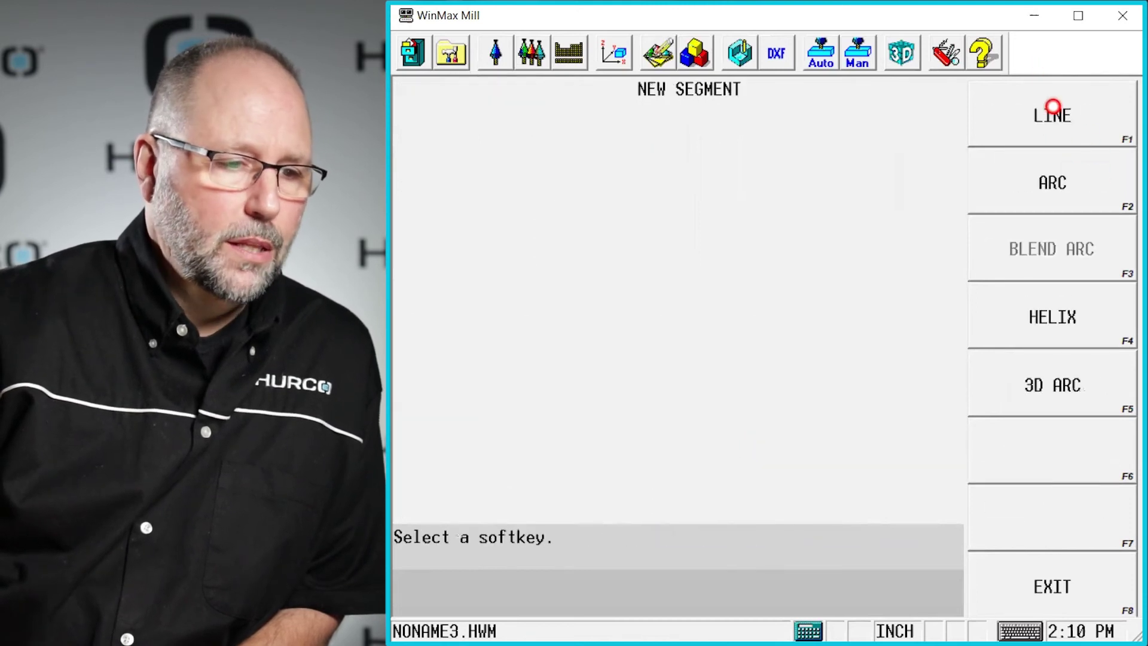
Add a straight line segment ending at X 7.75, Y 1.25.
{"action": "left_click", "coordinate": [1053, 111]}
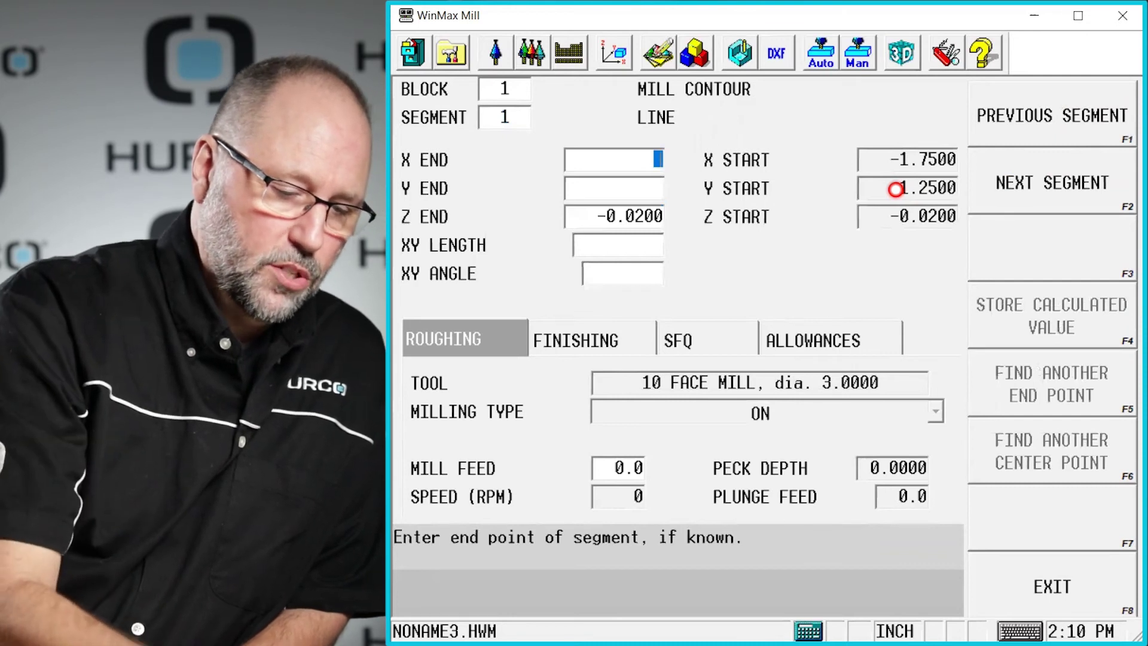
{"action": "type", "text": "7.75"}
{"action": "key", "text": "Return"}
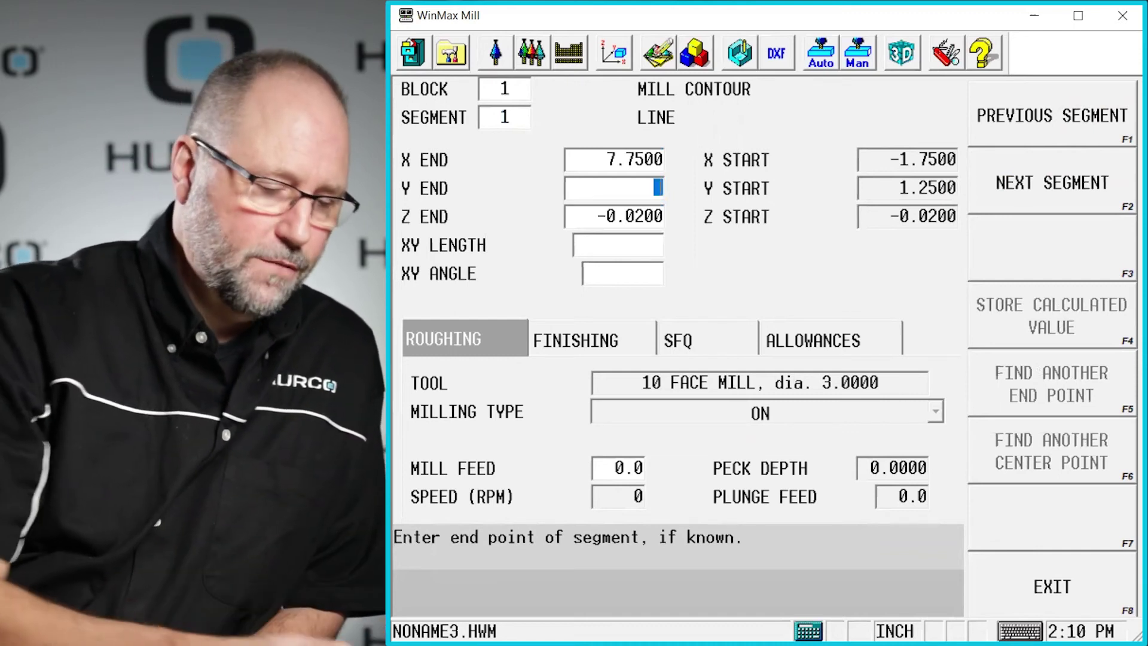
{"action": "type", "text": "1."}
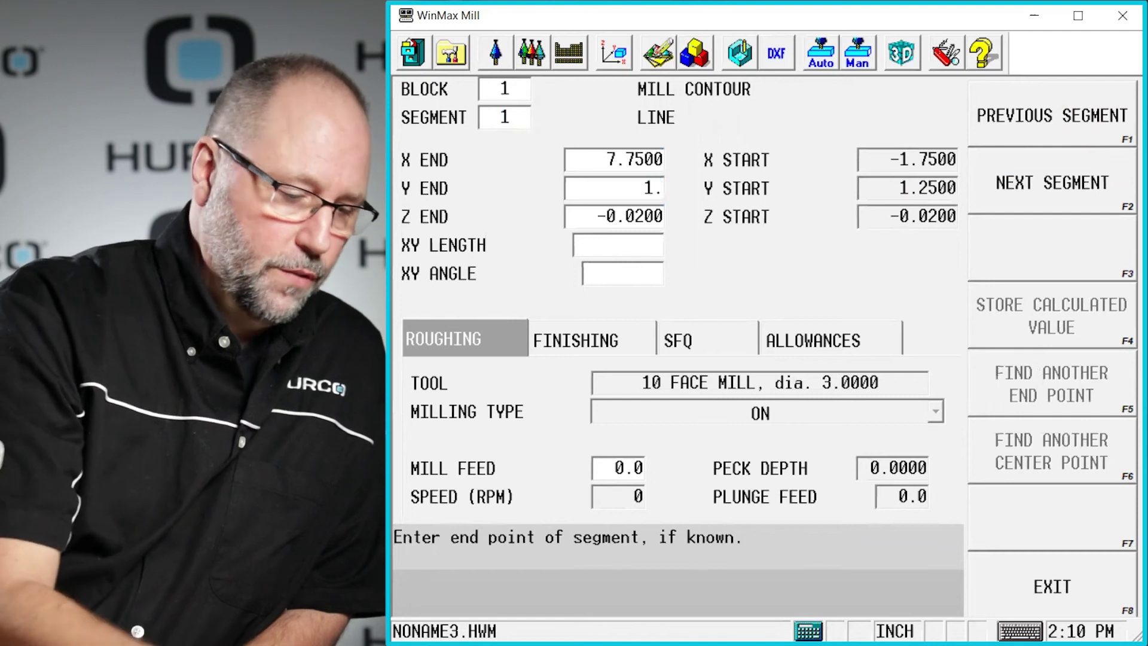
{"action": "type", "text": "25"}
{"action": "key", "text": "Return"}
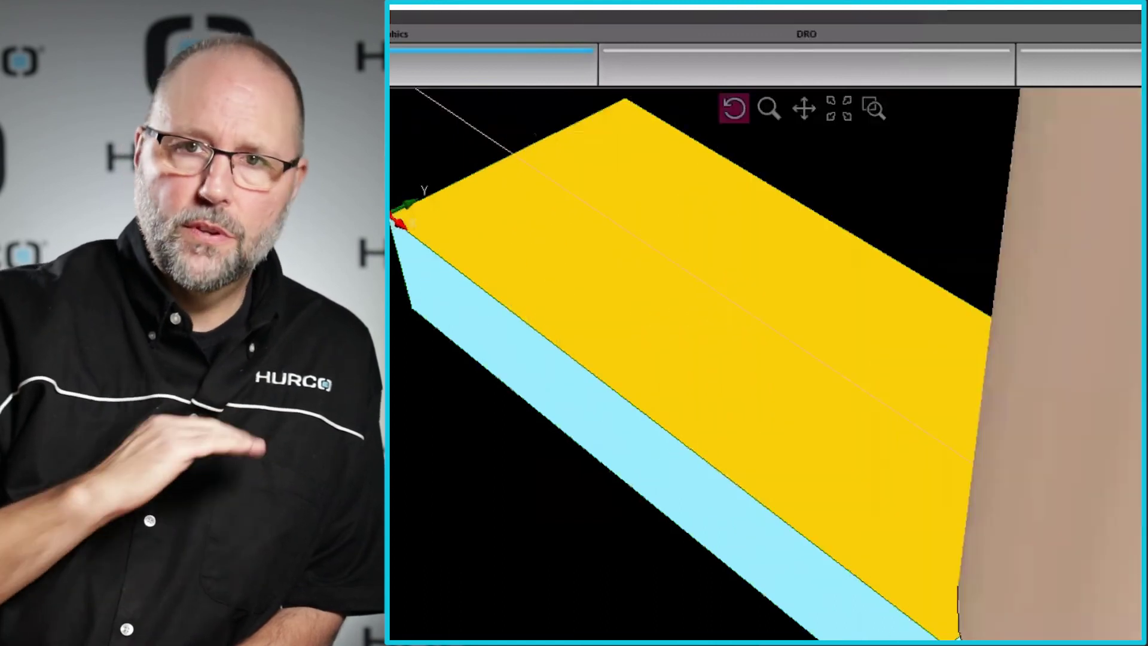
Zoom out the 3D graphics to see the whole stock faced along the single centre line.
{"action": "scroll", "coordinate": [965, 536], "scroll_direction": "down", "scroll_amount": 3}
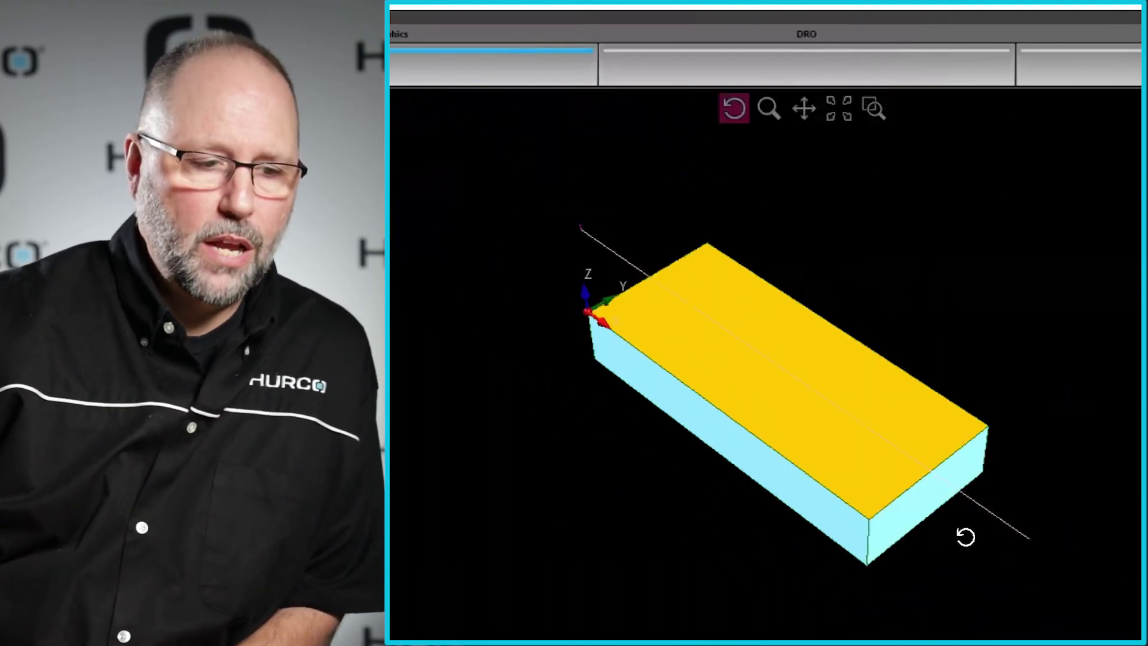